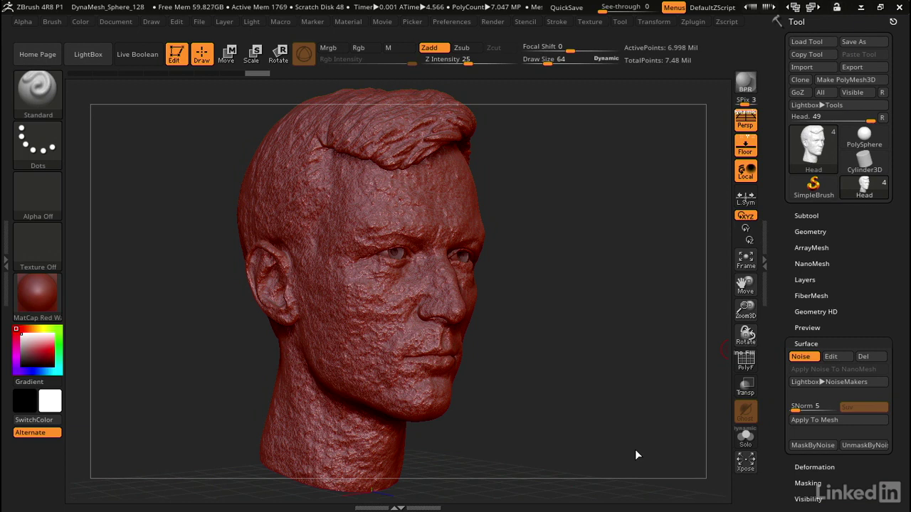
Turn off the surface noise applied to the whole head mesh.
{"action": "left_click", "coordinate": [810, 356]}
{"action": "left_click", "coordinate": [807, 345]}
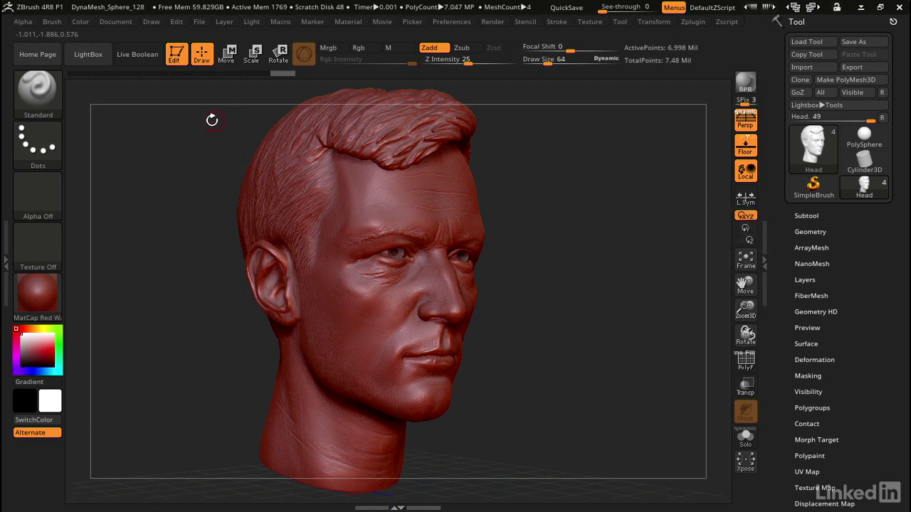
Enable surface noise for the Standard brush and set its Noise Scale to 14.84108.
{"action": "left_click", "coordinate": [54, 22]}
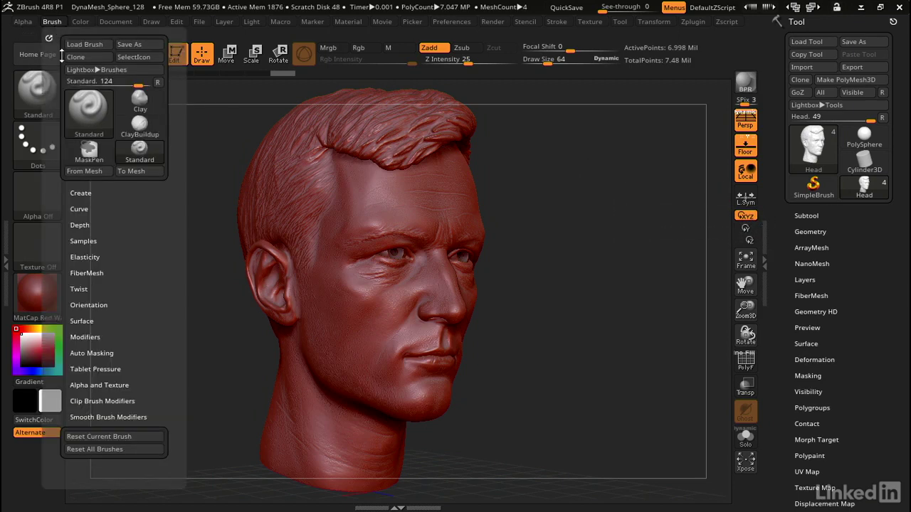
{"action": "left_click", "coordinate": [81, 321]}
{"action": "left_click", "coordinate": [76, 334]}
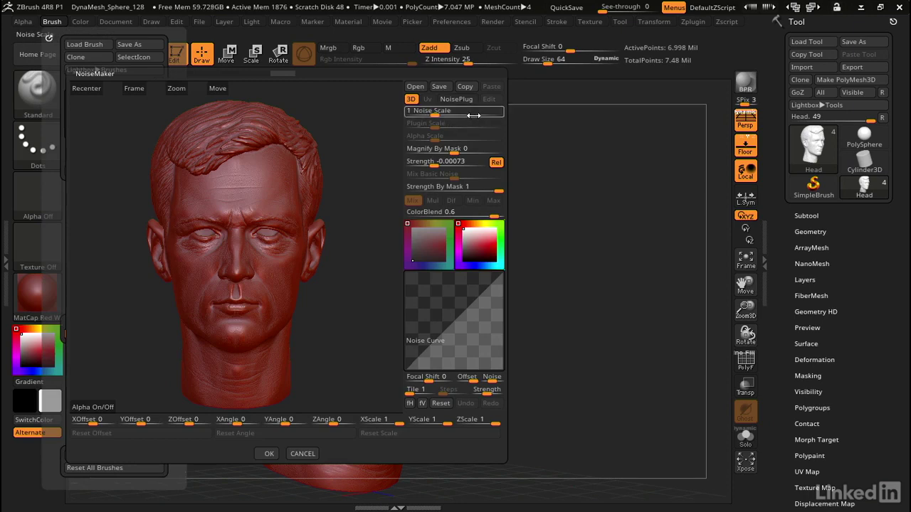
{"action": "left_click_drag", "start_coordinate": [438, 111], "coordinate": [456, 111]}
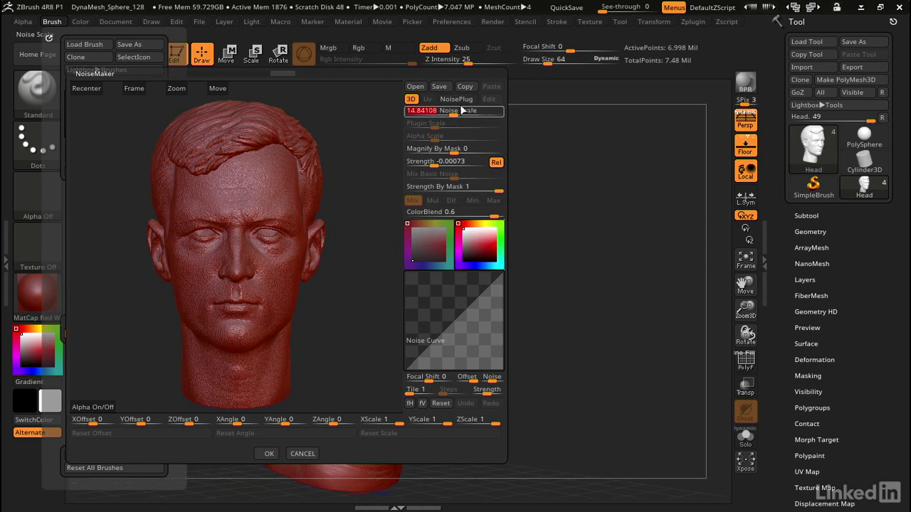
Load the Erosion pattern as the noise plug-in for the brush.
{"action": "left_click", "coordinate": [454, 101]}
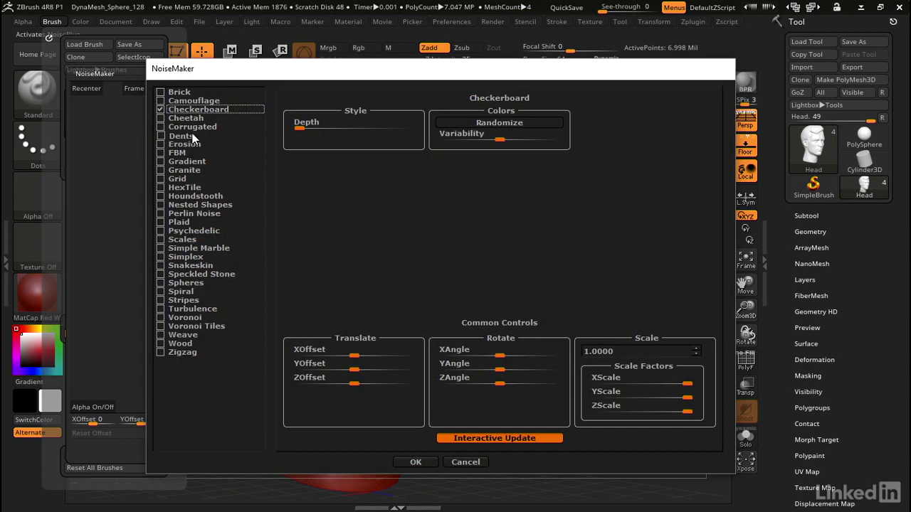
{"action": "left_click", "coordinate": [172, 144]}
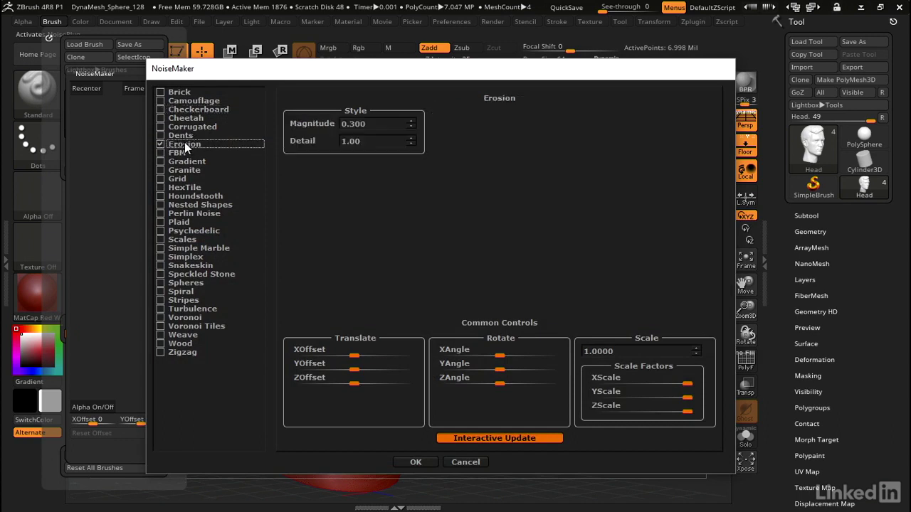
{"action": "left_click", "coordinate": [416, 462]}
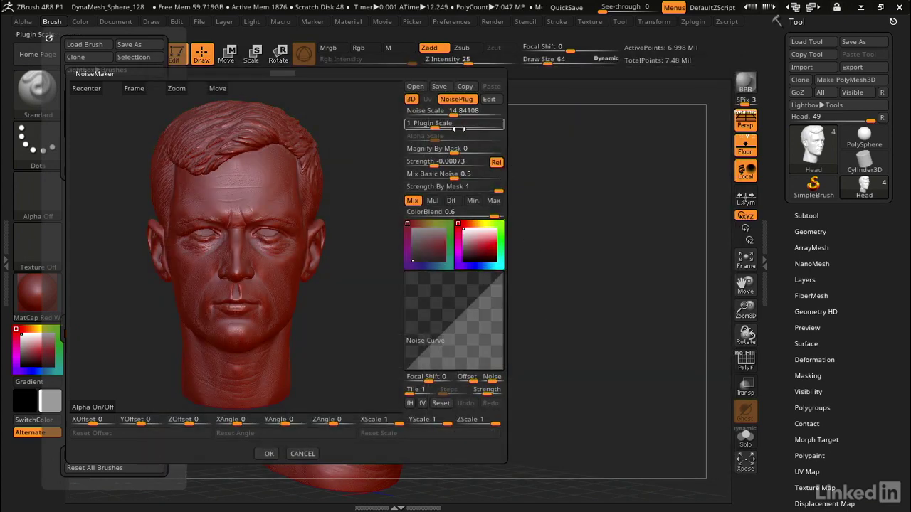
Set the brush noise's Plugin Scale to about 1.07 and its Strength to about 0.027.
{"action": "mouse_move", "coordinate": [441, 127]}
{"action": "left_mouse_down"}
{"action": "mouse_move", "coordinate": [474, 125]}
{"action": "mouse_move", "coordinate": [447, 125]}
{"action": "left_mouse_up"}
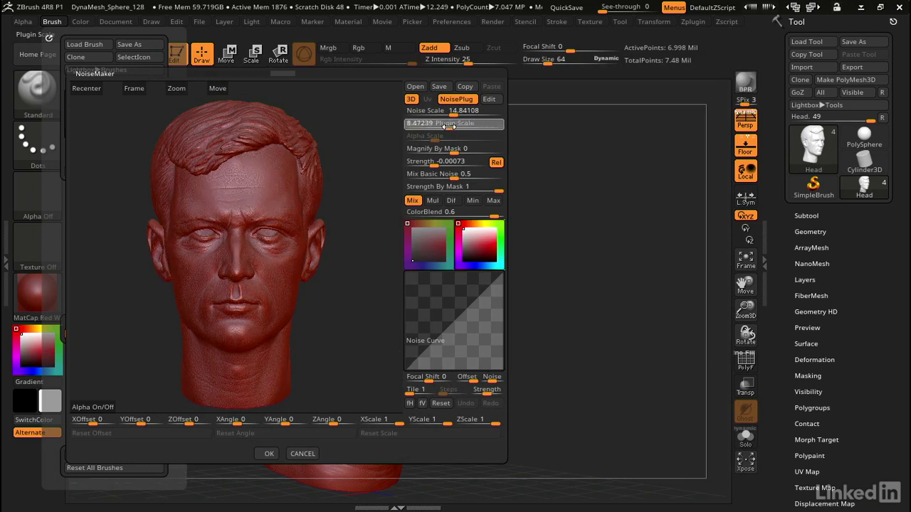
{"action": "left_click_drag", "start_coordinate": [434, 165], "coordinate": [428, 165]}
{"action": "left_click_drag", "start_coordinate": [447, 124], "coordinate": [439, 123]}
{"action": "left_click_drag", "start_coordinate": [441, 162], "coordinate": [470, 163]}
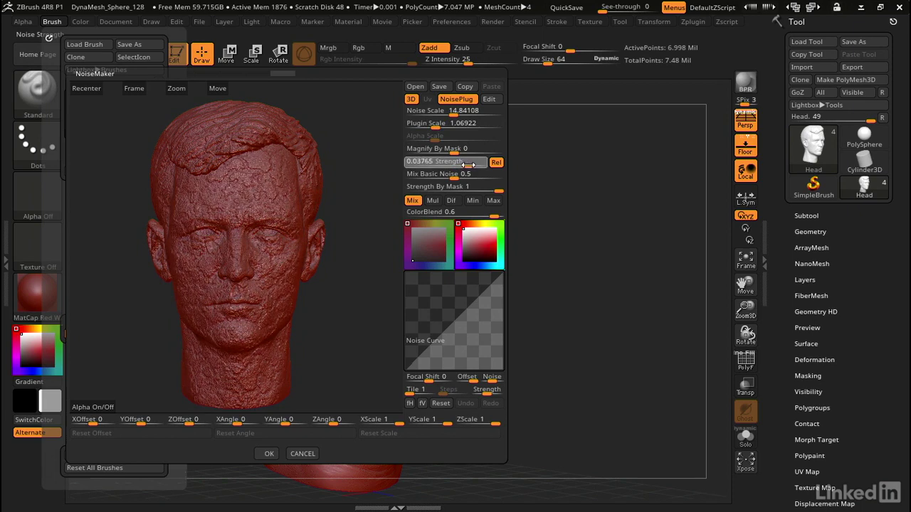
{"action": "left_click_drag", "start_coordinate": [467, 165], "coordinate": [467, 165]}
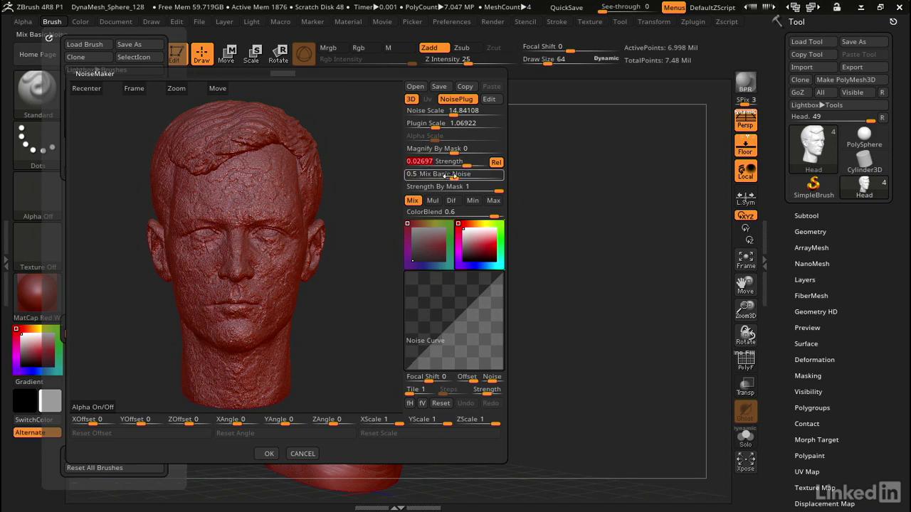
Try both extremes of Mix Basic Noise, set it to about 0.24, and accept the brush noise.
{"action": "left_click_drag", "start_coordinate": [446, 175], "coordinate": [505, 173]}
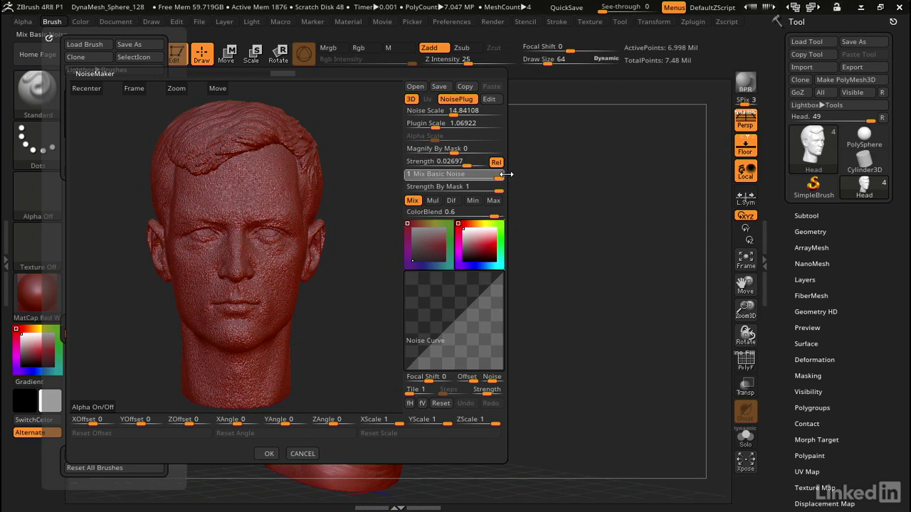
{"action": "left_click", "coordinate": [430, 110]}
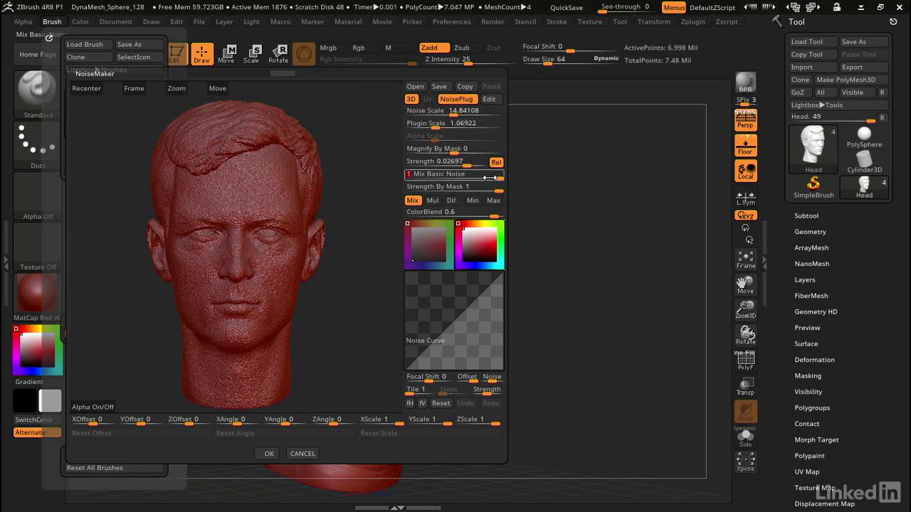
{"action": "left_click_drag", "start_coordinate": [491, 175], "coordinate": [399, 177]}
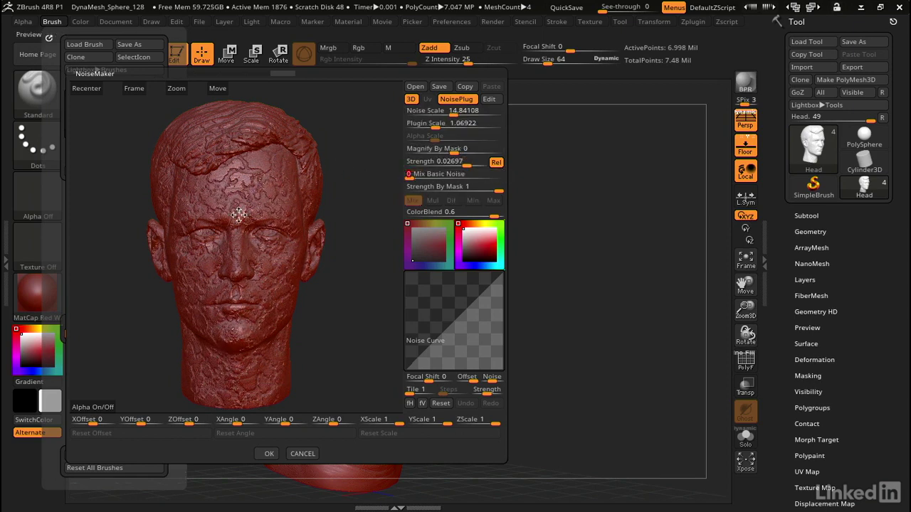
{"action": "left_click", "coordinate": [443, 124]}
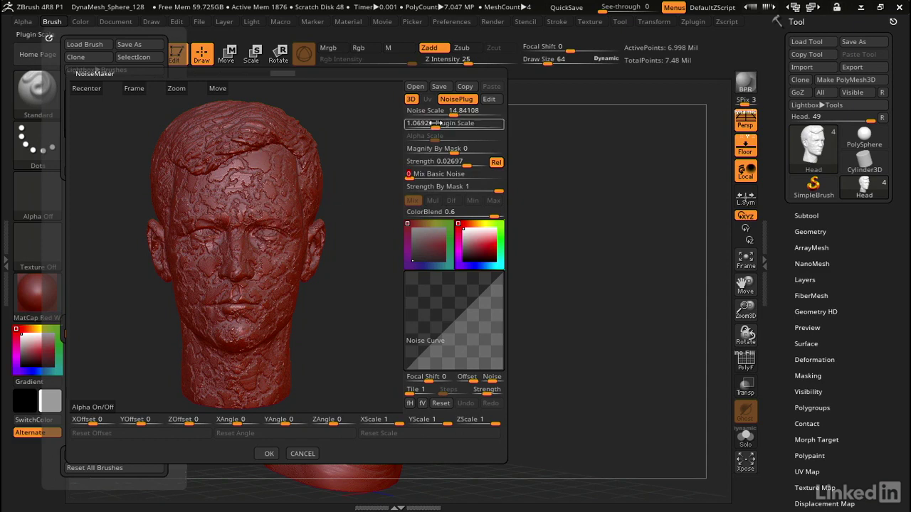
{"action": "left_click_drag", "start_coordinate": [417, 177], "coordinate": [426, 178]}
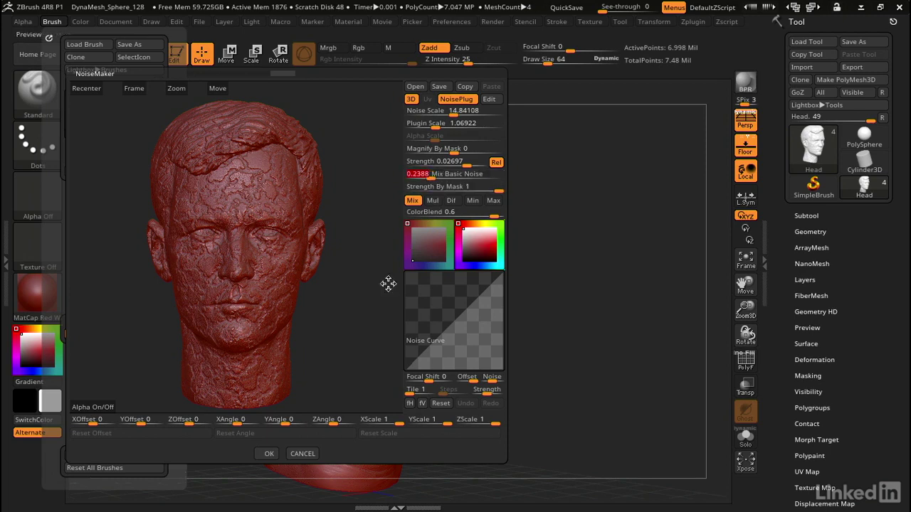
{"action": "left_click", "coordinate": [268, 454]}
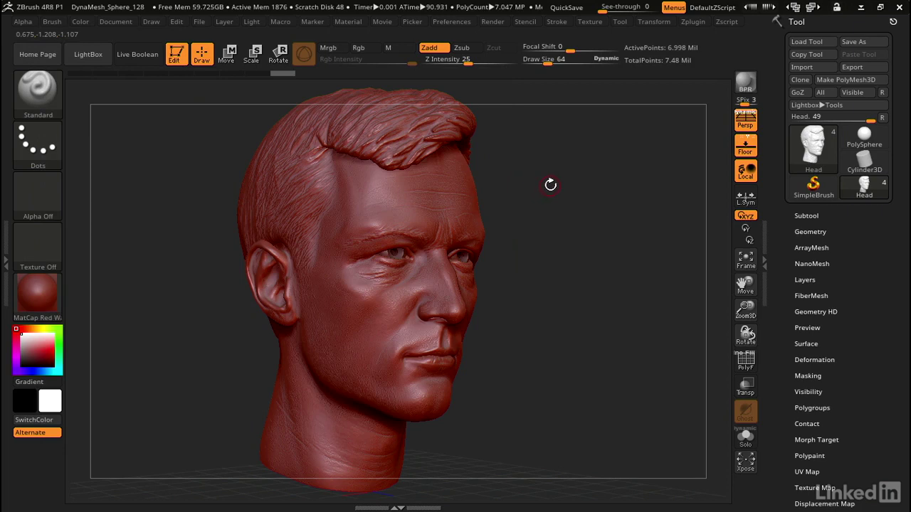
With a Draw Size of 124 and symmetry off, paint erosion noise on one side of the forehead, temple and cheek.
{"action": "left_click_drag", "start_coordinate": [547, 61], "coordinate": [557, 61]}
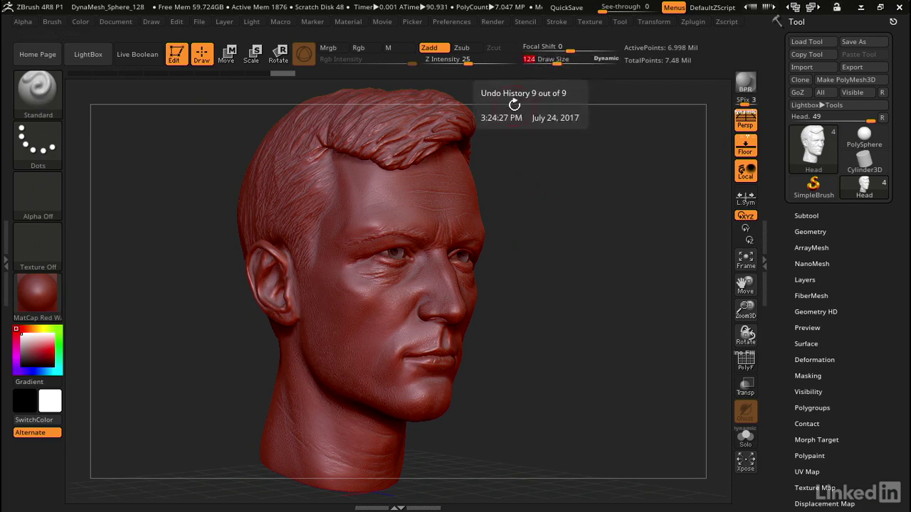
{"action": "key", "text": "x"}
{"action": "mouse_move", "coordinate": [410, 190]}
{"action": "left_mouse_down"}
{"action": "mouse_move", "coordinate": [388, 196]}
{"action": "mouse_move", "coordinate": [361, 186]}
{"action": "mouse_move", "coordinate": [360, 214]}
{"action": "mouse_move", "coordinate": [411, 212]}
{"action": "left_mouse_up"}
{"action": "mouse_move", "coordinate": [407, 181]}
{"action": "left_mouse_down"}
{"action": "mouse_move", "coordinate": [348, 229]}
{"action": "mouse_move", "coordinate": [328, 259]}
{"action": "mouse_move", "coordinate": [346, 306]}
{"action": "mouse_move", "coordinate": [335, 324]}
{"action": "mouse_move", "coordinate": [354, 324]}
{"action": "mouse_move", "coordinate": [383, 292]}
{"action": "left_mouse_up"}
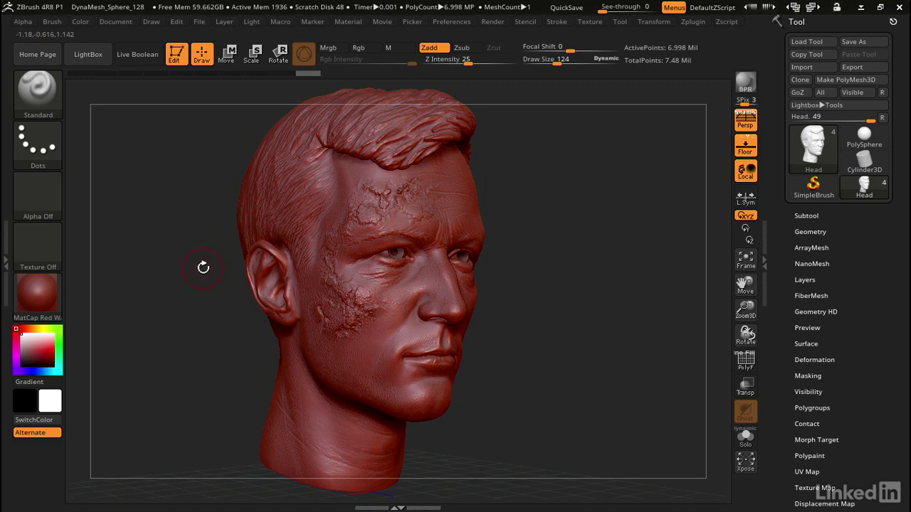
Switch the head's material from red wax to a grey MatCap Metal.
{"action": "left_click", "coordinate": [37, 295]}
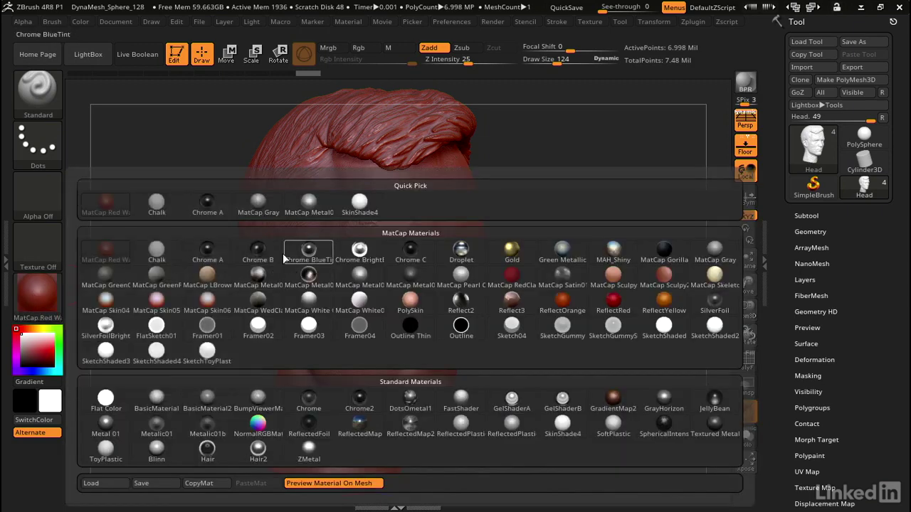
{"action": "left_click", "coordinate": [359, 279]}
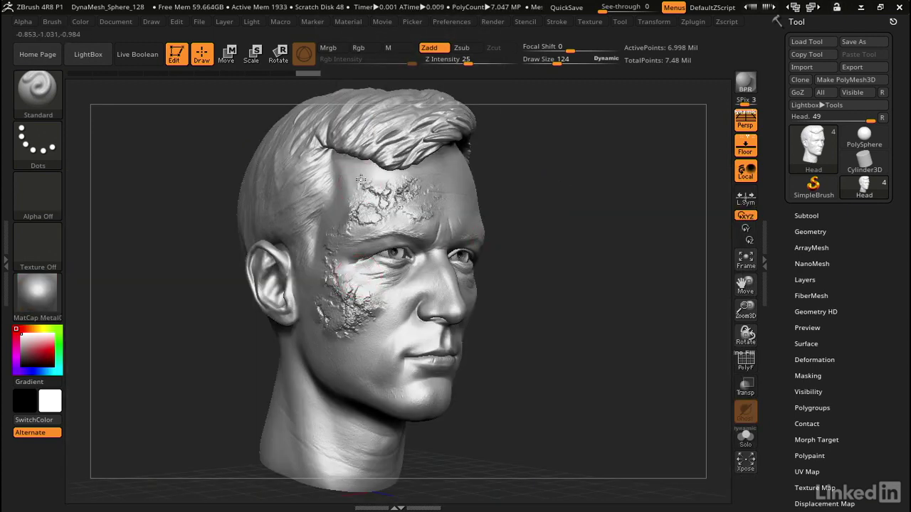
Extend the erosion texture across the same side's forehead, temple, cheek and jaw.
{"action": "left_click_drag", "start_coordinate": [340, 209], "coordinate": [336, 227]}
{"action": "mouse_move", "coordinate": [360, 290]}
{"action": "left_mouse_down"}
{"action": "mouse_move", "coordinate": [375, 342]}
{"action": "mouse_move", "coordinate": [362, 354]}
{"action": "mouse_move", "coordinate": [334, 347]}
{"action": "left_mouse_up"}
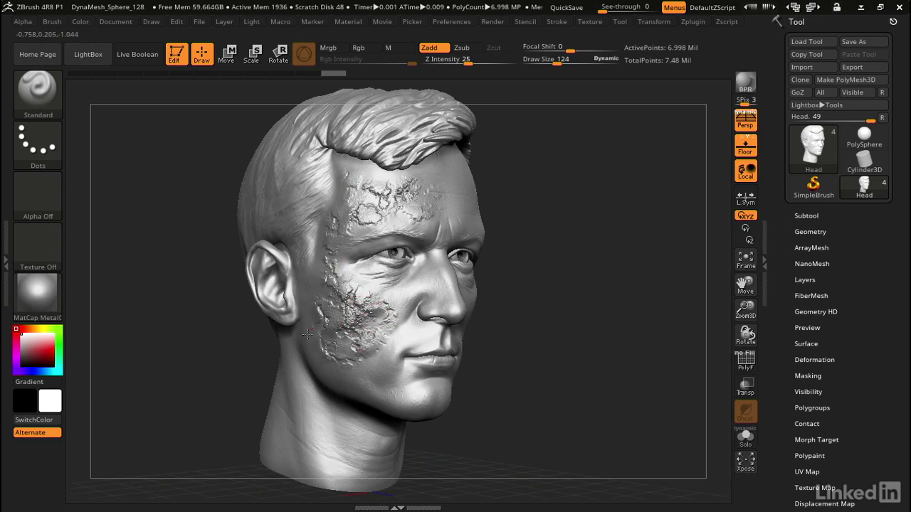
{"action": "left_click_drag", "start_coordinate": [317, 277], "coordinate": [330, 259]}
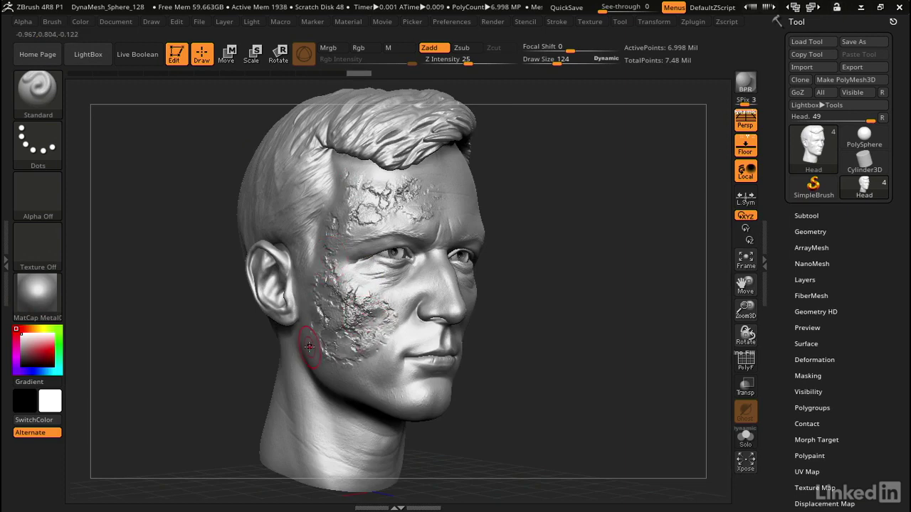
{"action": "mouse_move", "coordinate": [386, 325]}
{"action": "left_mouse_down"}
{"action": "mouse_move", "coordinate": [373, 345]}
{"action": "mouse_move", "coordinate": [399, 310]}
{"action": "mouse_move", "coordinate": [360, 367]}
{"action": "mouse_move", "coordinate": [385, 356]}
{"action": "mouse_move", "coordinate": [309, 346]}
{"action": "left_mouse_up"}
{"action": "mouse_move", "coordinate": [352, 189]}
{"action": "left_mouse_down"}
{"action": "mouse_move", "coordinate": [347, 175]}
{"action": "mouse_move", "coordinate": [355, 181]}
{"action": "left_mouse_up"}
{"action": "mouse_move", "coordinate": [409, 194]}
{"action": "left_mouse_down"}
{"action": "mouse_move", "coordinate": [435, 180]}
{"action": "mouse_move", "coordinate": [467, 203]}
{"action": "mouse_move", "coordinate": [533, 195]}
{"action": "left_mouse_up"}
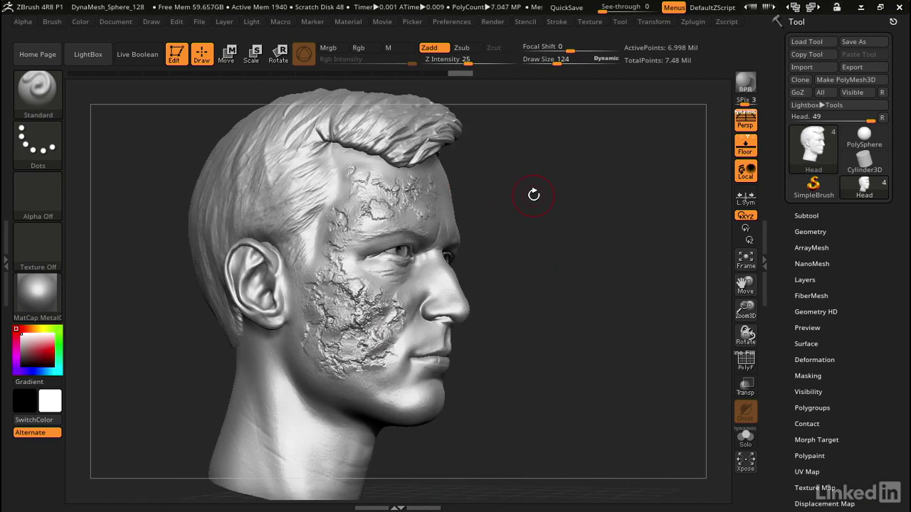
Change the brush's noise plug-in pattern to Snakeskin, reduce its Plugin Scale, and accept the noise.
{"action": "left_click", "coordinate": [52, 22]}
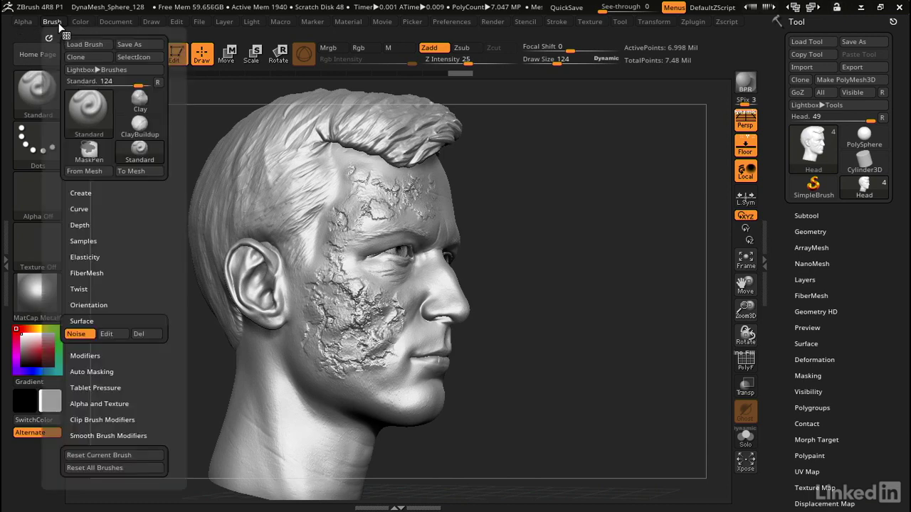
{"action": "left_click", "coordinate": [114, 333]}
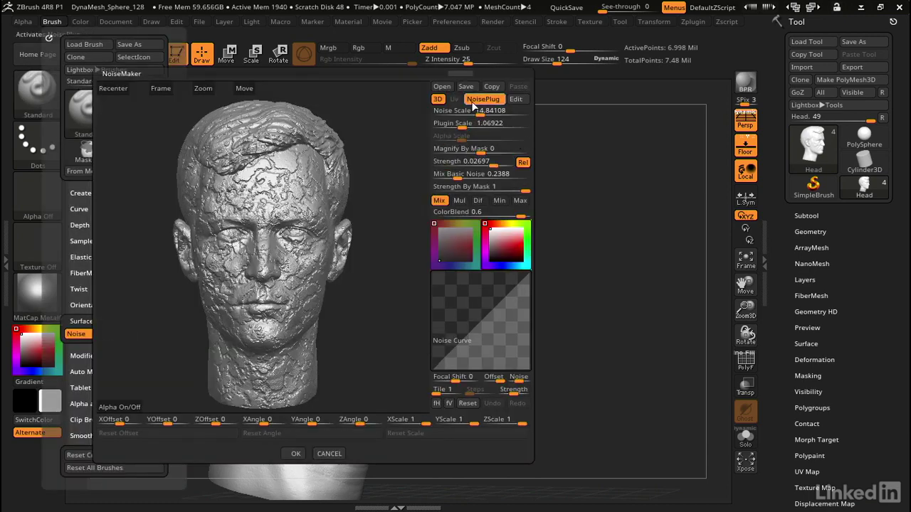
{"action": "left_click", "coordinate": [518, 101]}
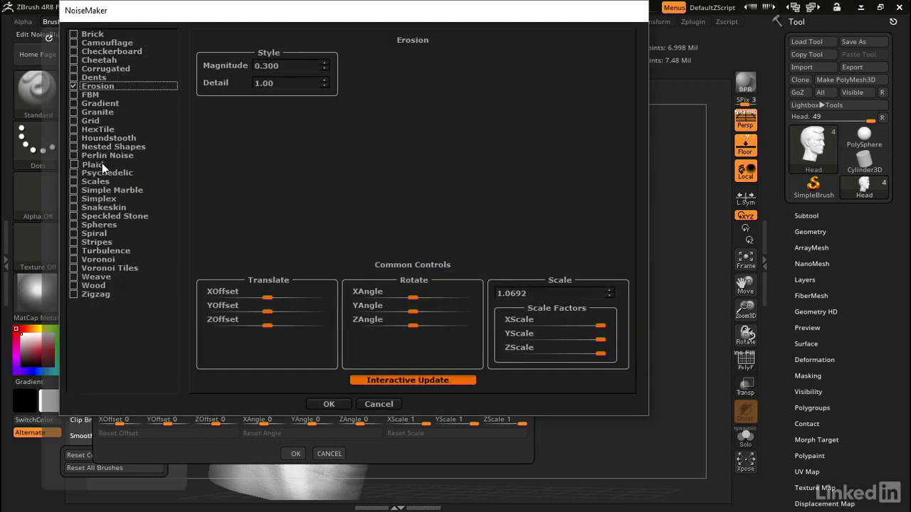
{"action": "left_click", "coordinate": [99, 207]}
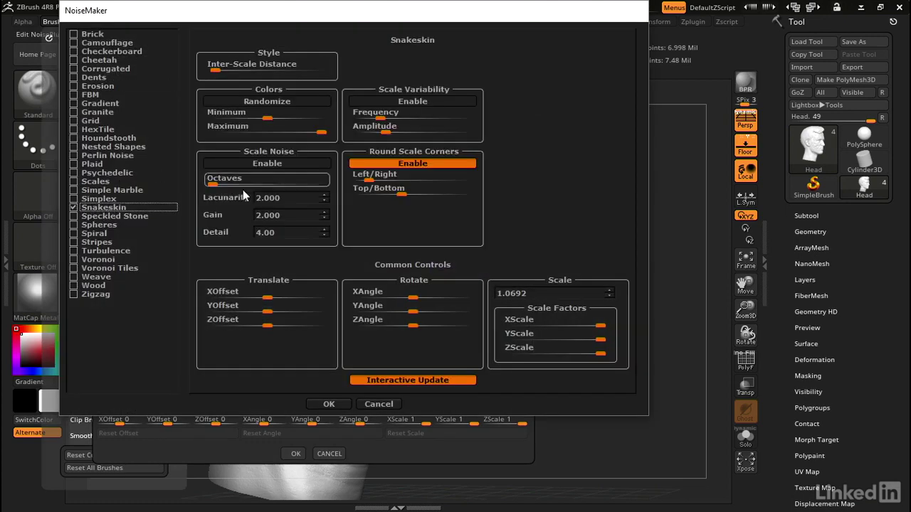
{"action": "left_click", "coordinate": [332, 404]}
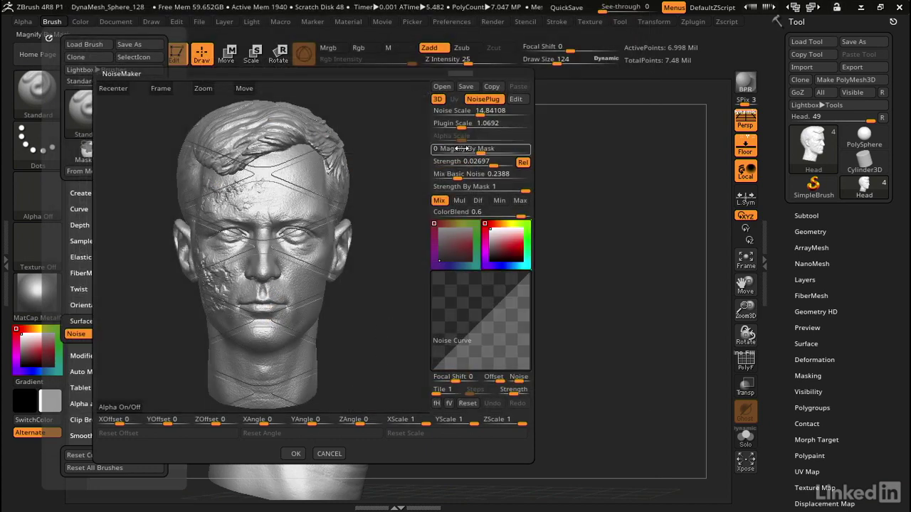
{"action": "left_click_drag", "start_coordinate": [471, 123], "coordinate": [453, 123]}
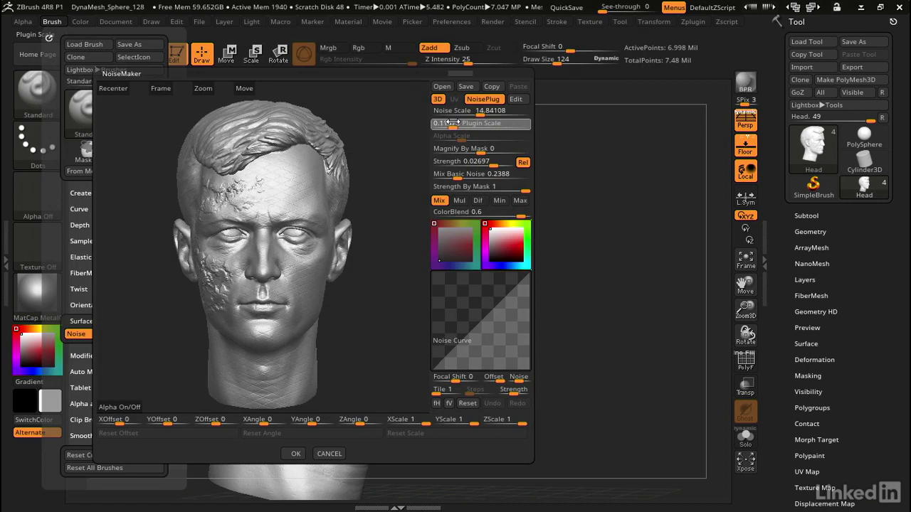
{"action": "left_click", "coordinate": [296, 456]}
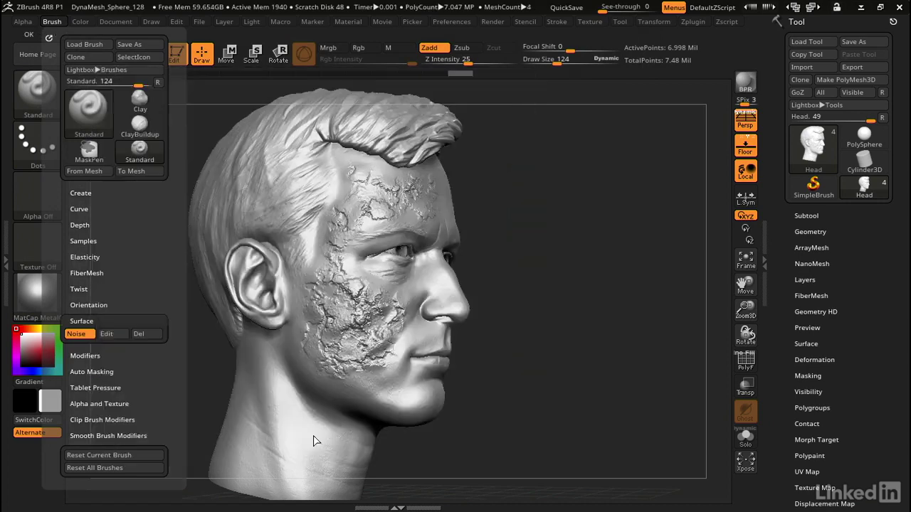
Test the snakeskin noise on the clean side of the forehead and undo those strokes.
{"action": "mouse_move", "coordinate": [529, 188]}
{"action": "left_mouse_down"}
{"action": "mouse_move", "coordinate": [480, 190]}
{"action": "mouse_move", "coordinate": [475, 202]}
{"action": "left_mouse_up"}
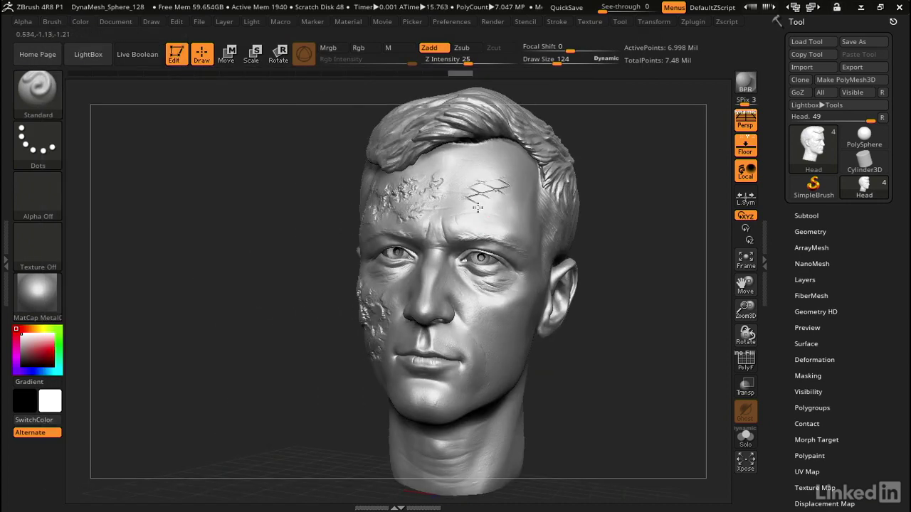
{"action": "left_click_drag", "start_coordinate": [667, 207], "coordinate": [630, 208]}
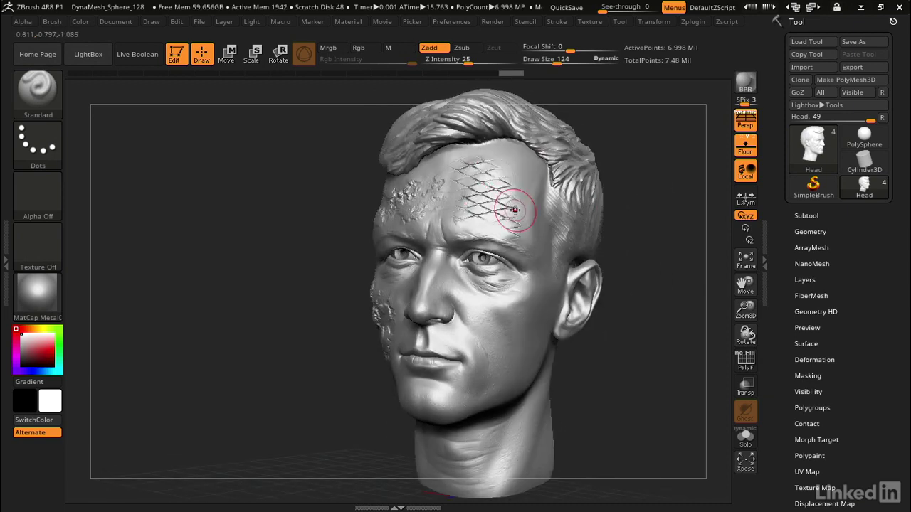
{"action": "key", "text": "ctrl+z"}
{"action": "key", "text": "ctrl+z"}
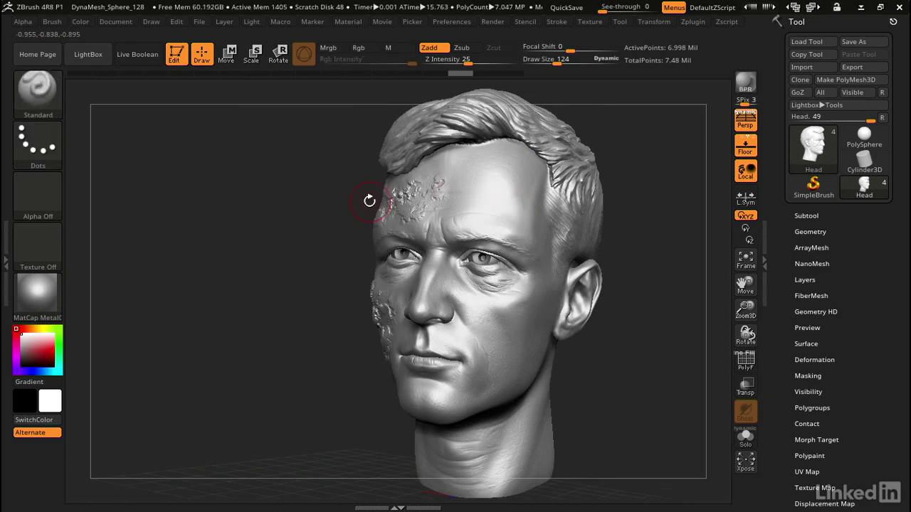
{"action": "left_click_drag", "start_coordinate": [369, 200], "coordinate": [443, 193]}
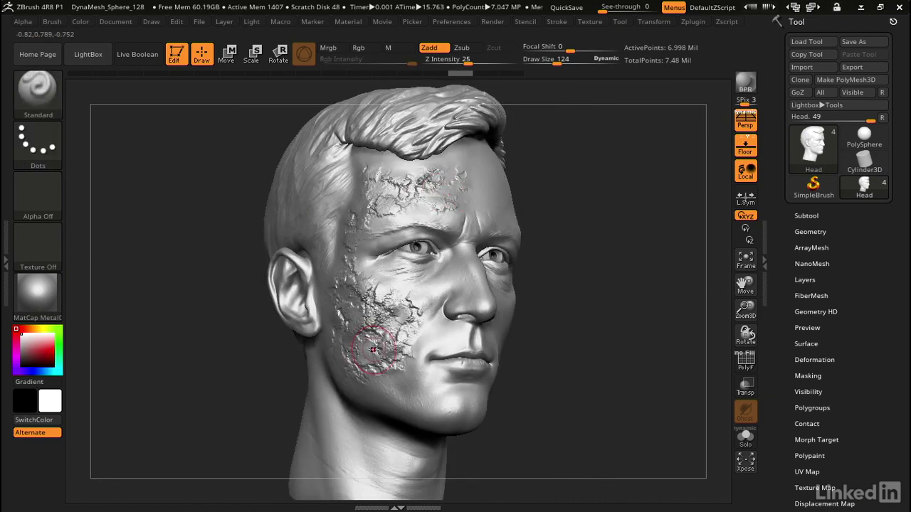